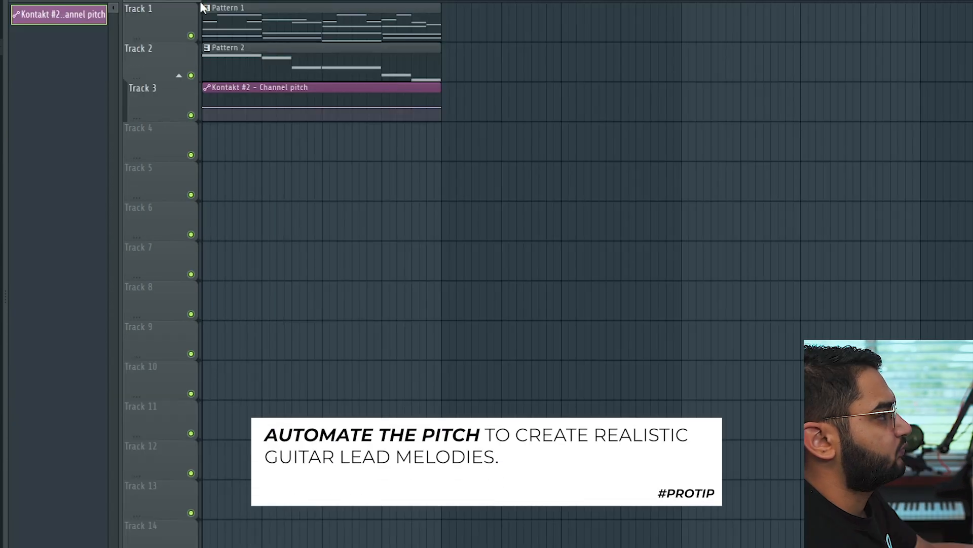
Bend the Kontakt #2 channel pitch automation on Track 3 and audition the lead through Guitar Rig 5 on Insert 2
scroll(221, 211, "up", 3)
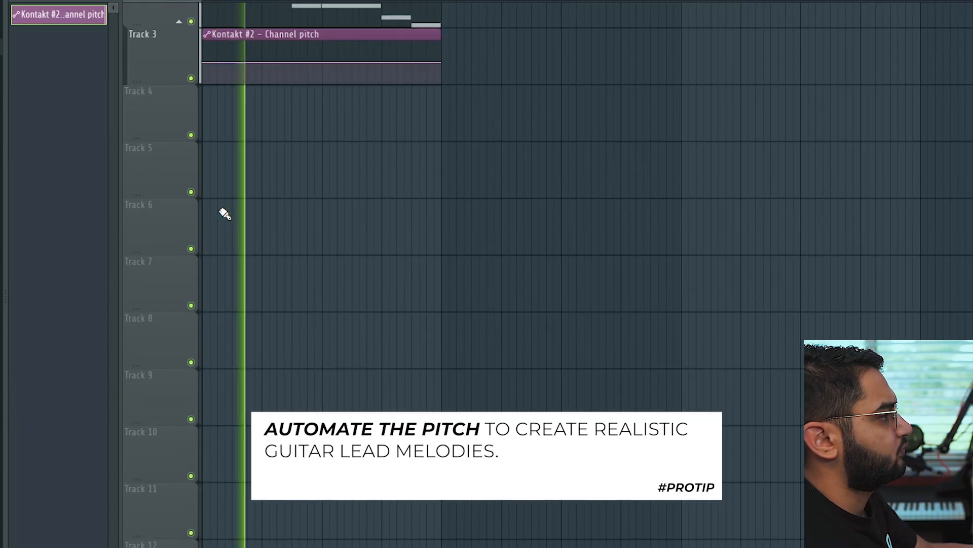
scroll(228, 220, "up", 2)
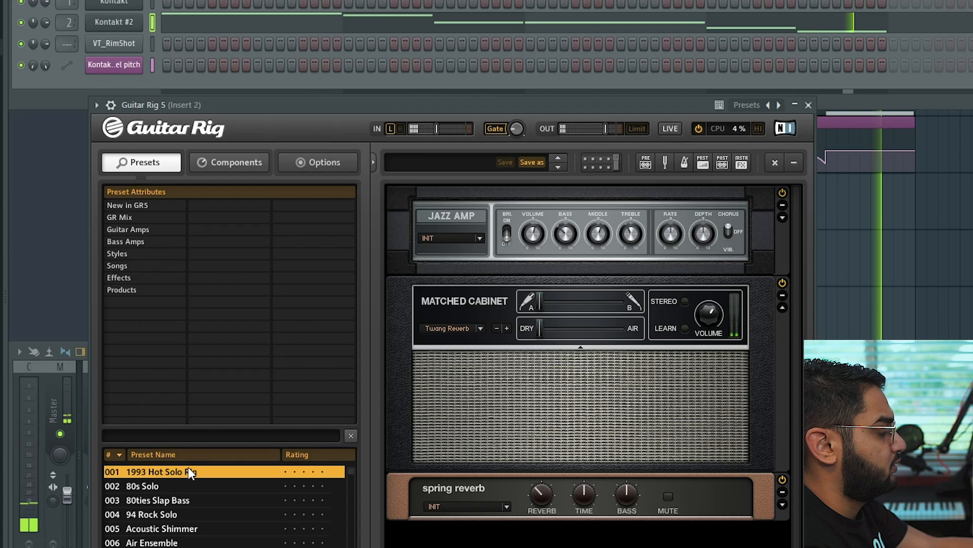
left_click(187, 469)
key("Escape")
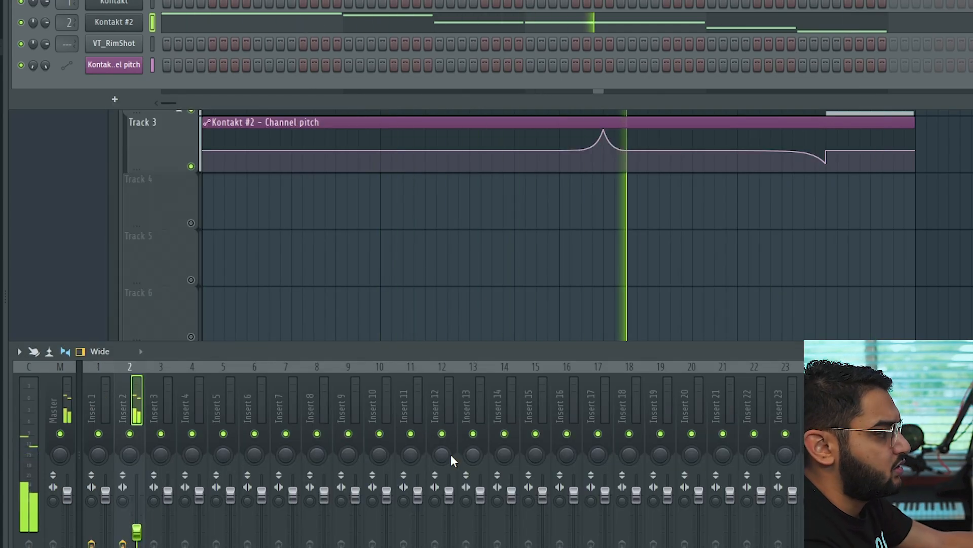
key("space")
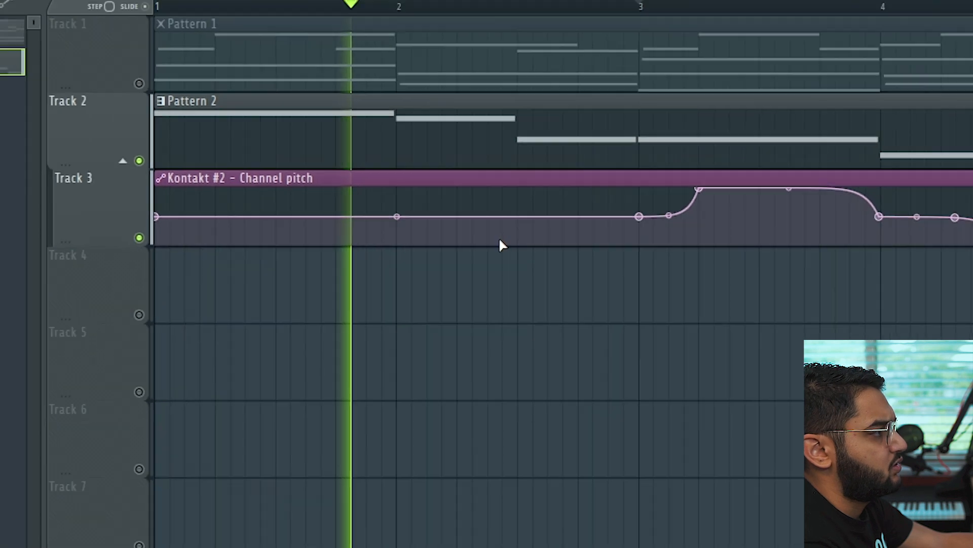
Rework the lead melody by adding short F#5, F5 and D#5 notes between the long ones, and apply quick legato to all notes
key("F5")
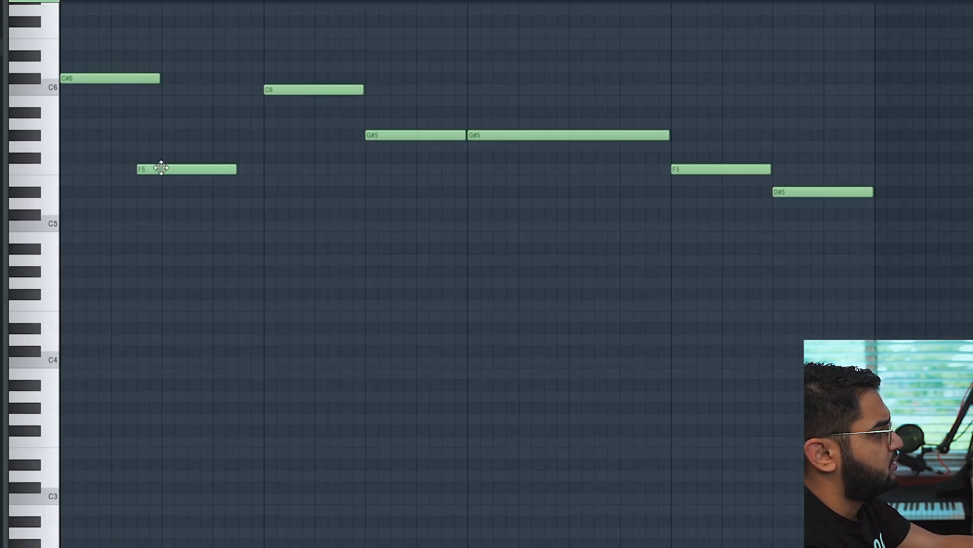
key("space")
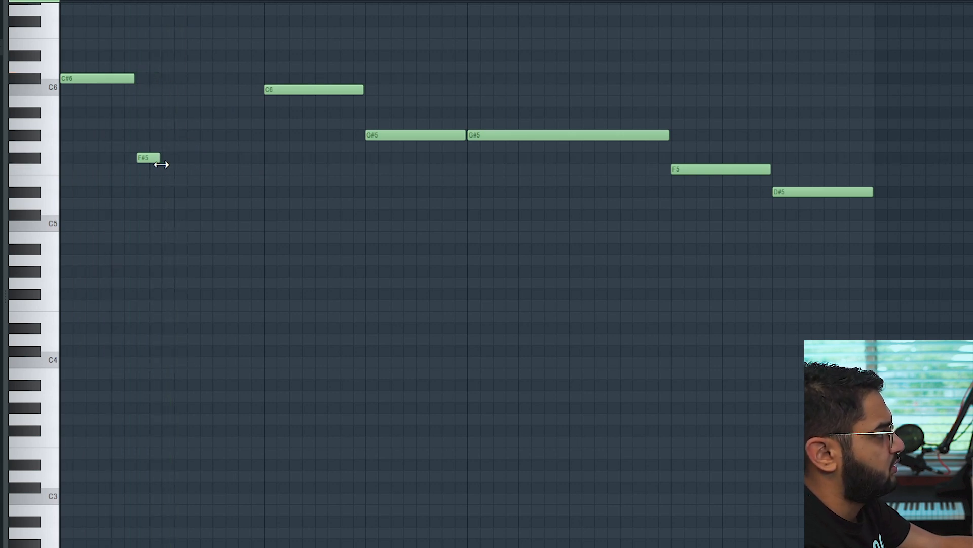
key("space")
key("space")
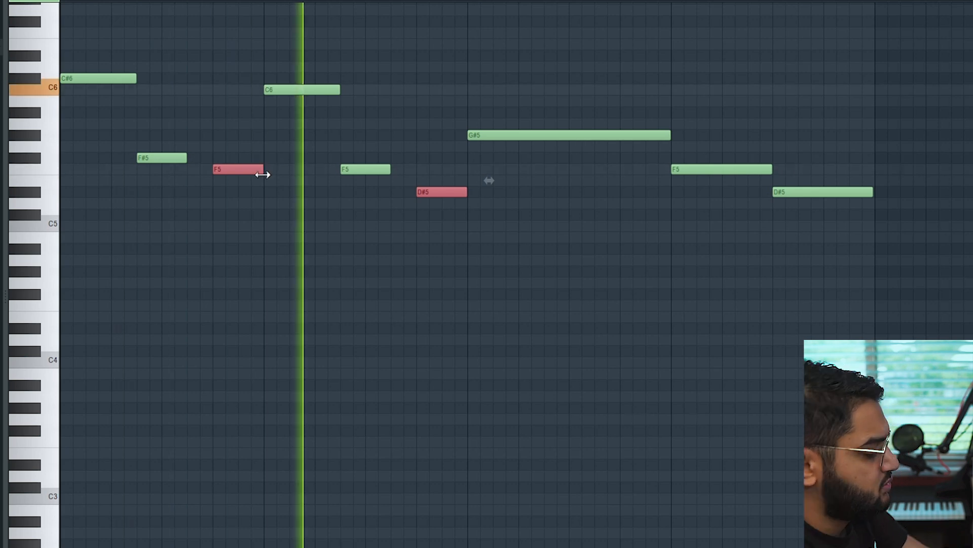
key("ctrl+a")
key("ctrl+l")
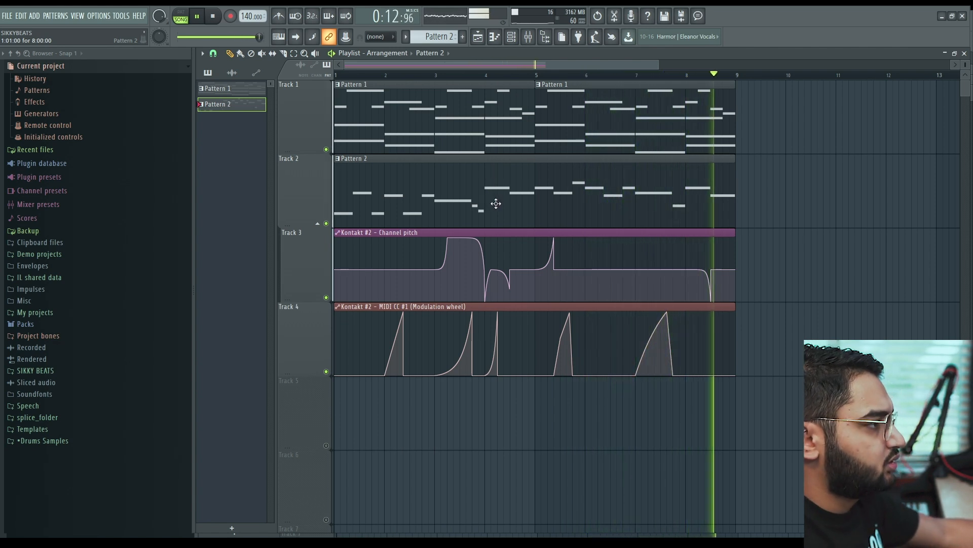
Copy the Kontakt melody notes from Pattern 1 into the Piano V2 channel of Pattern 3
key("F5")
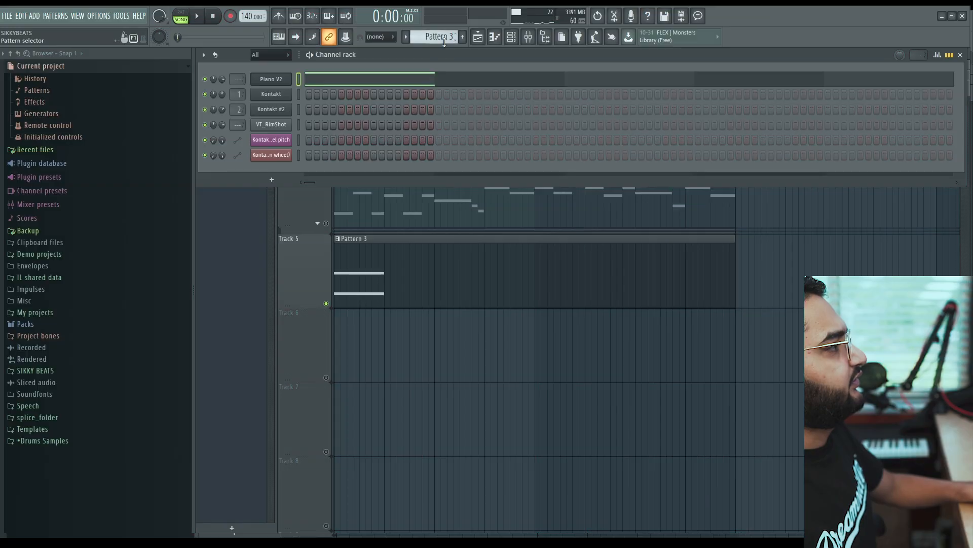
scroll(445, 43, "up", 1)
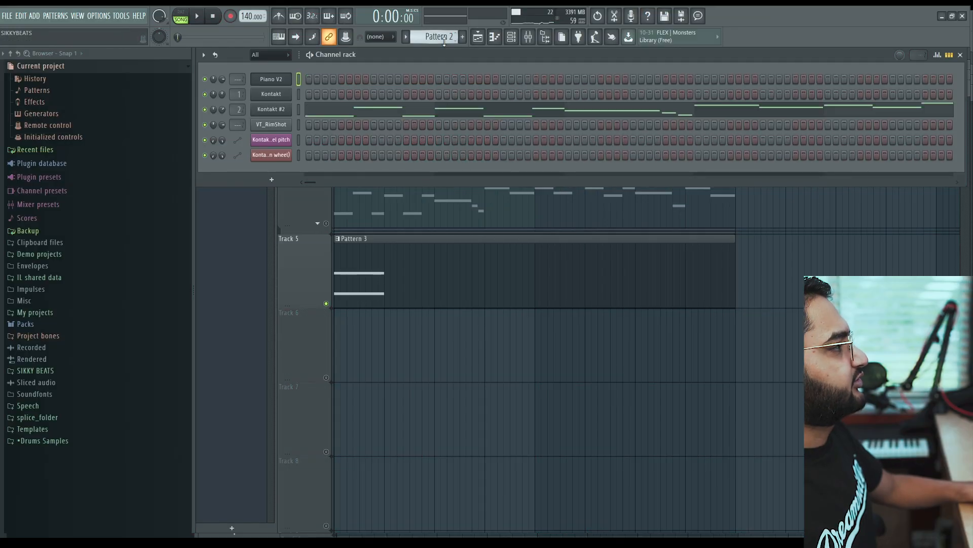
scroll(424, 36, "up", 1)
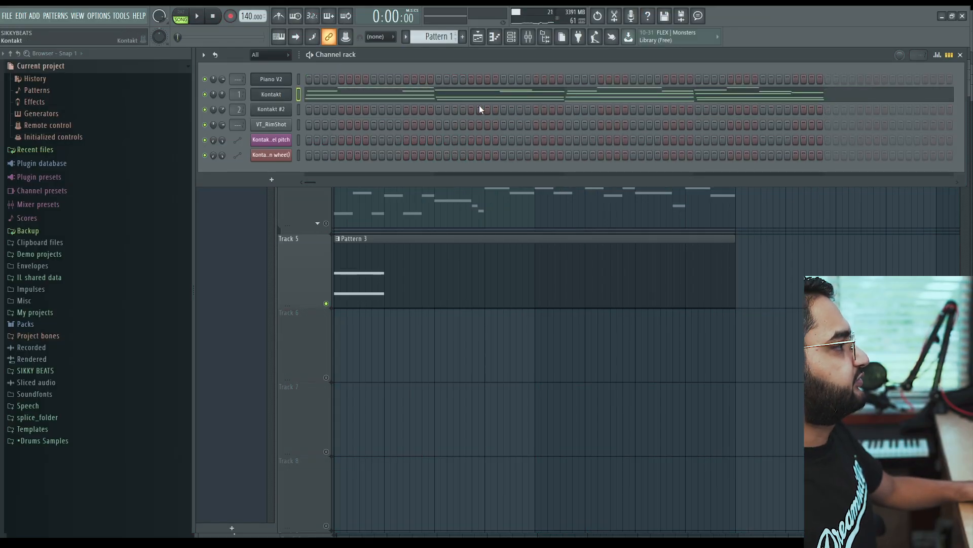
scroll(438, 34, "down", 2)
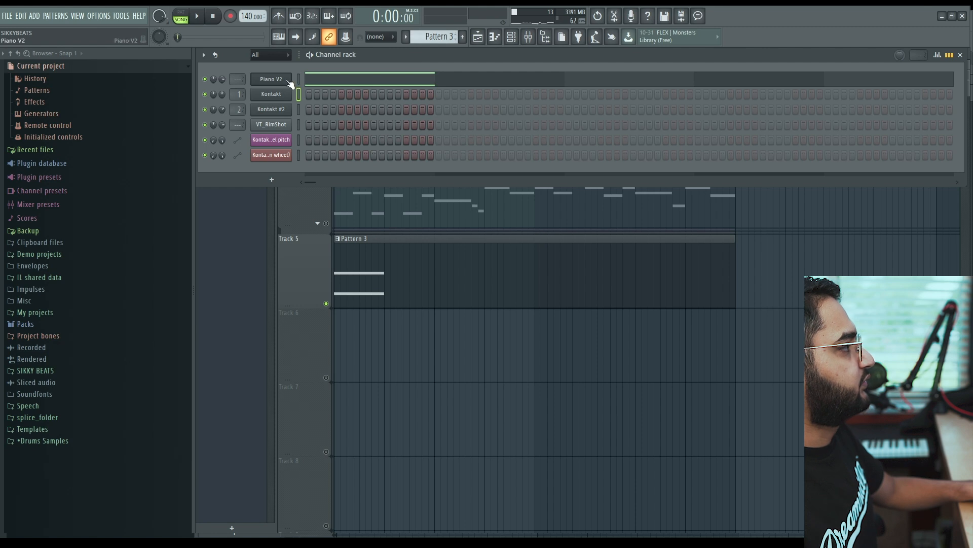
left_click(402, 81)
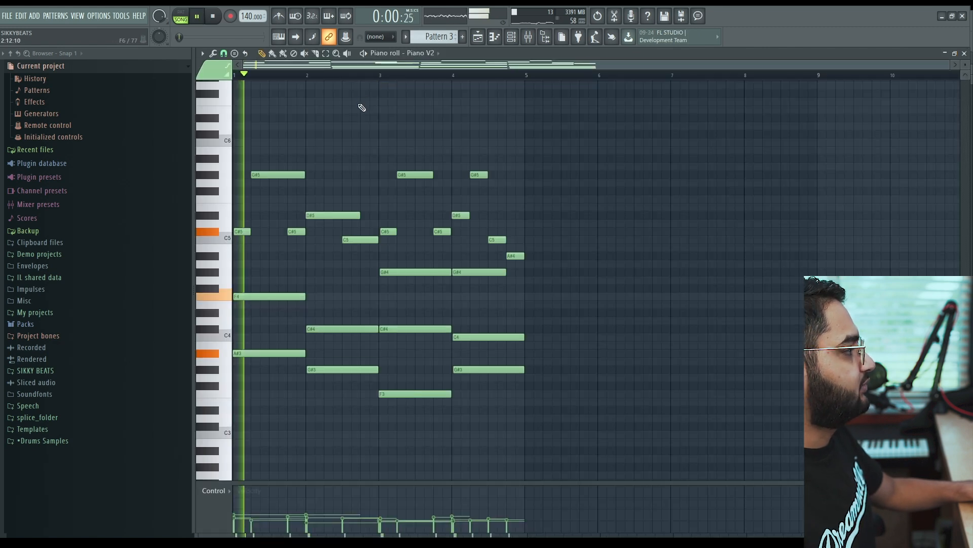
key("ctrl+a")
key("space")
key("F7")
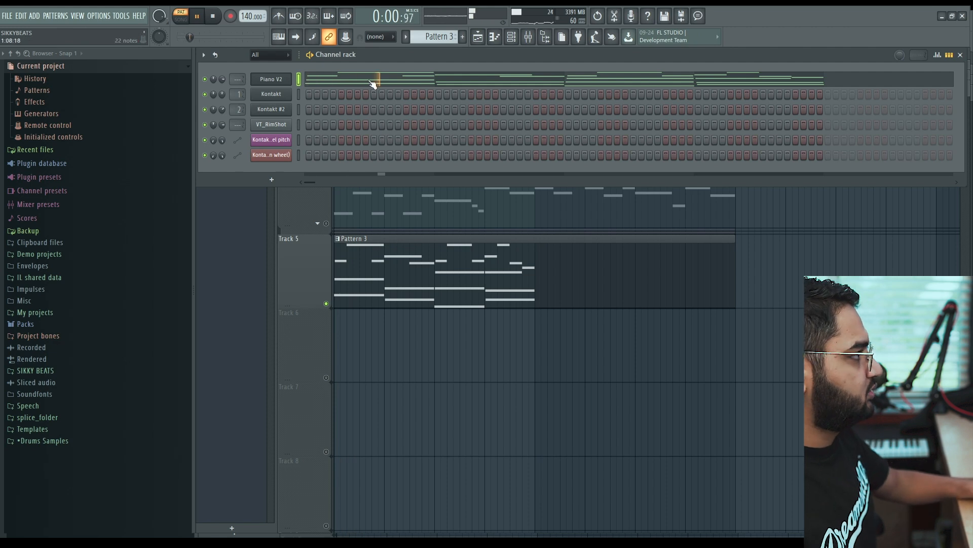
Repeat the Pattern 3 clip on Track 5 up to bar 9 and route Piano V2 to mixer track 3
key("space")
key("F6")
key("l")
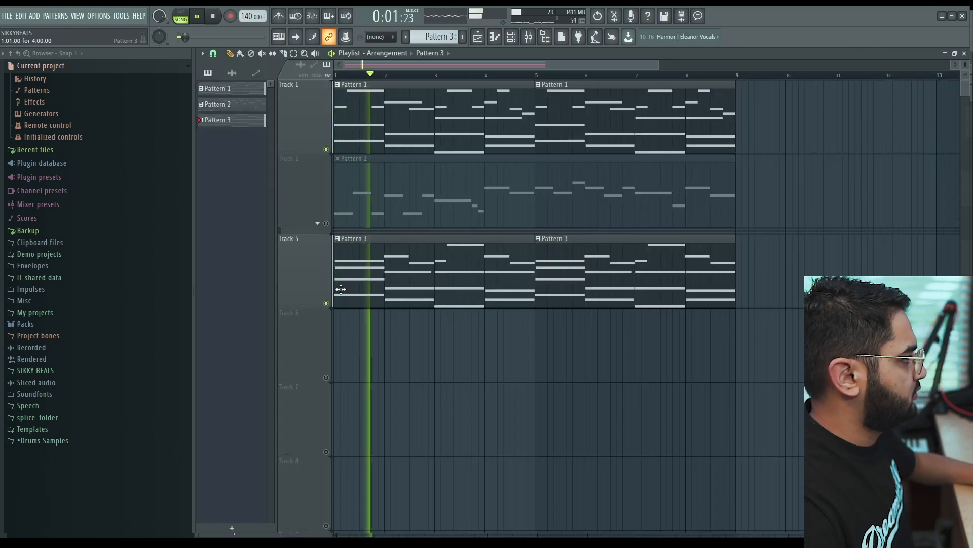
key("F5")
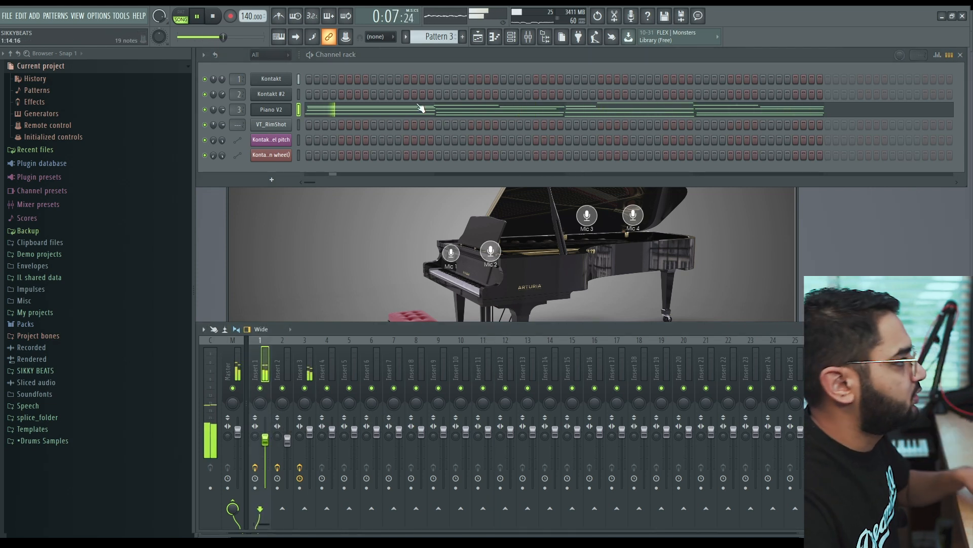
Unmute the Pattern 2 lead on Track 2, expand and enable its grouped automation tracks, and play the arrangement
left_click(480, 39)
scroll(507, 264, "down", 3)
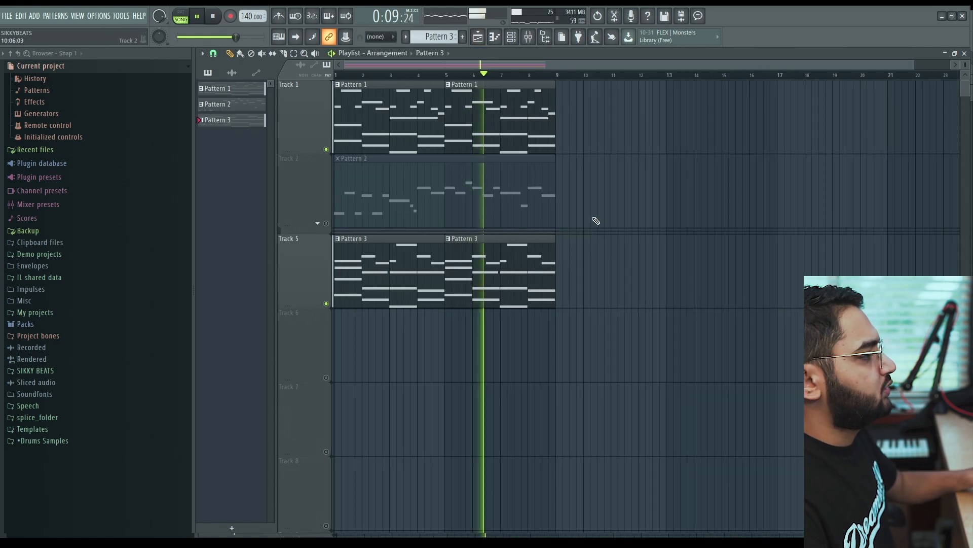
left_click_drag(579, 233, 474, 155)
left_click(326, 223)
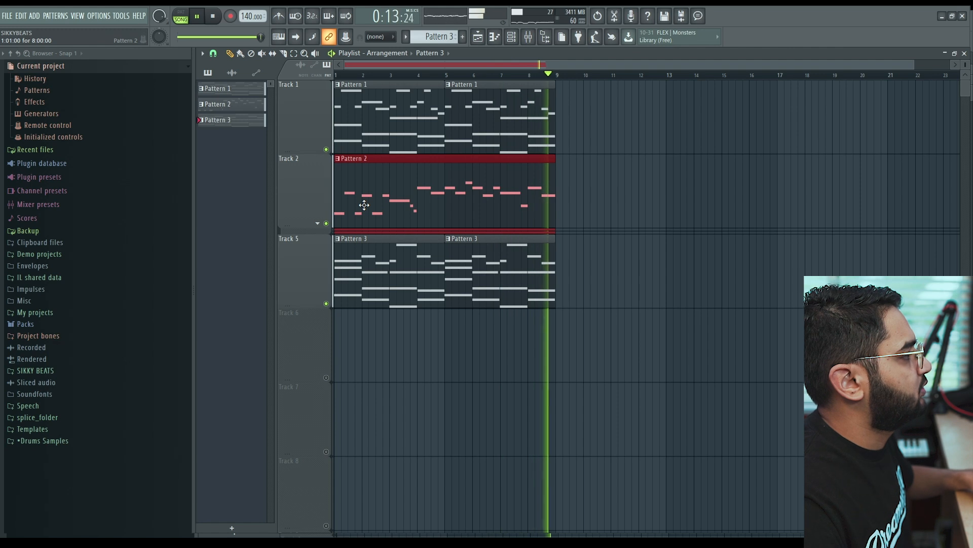
left_click(317, 223)
right_click(326, 297)
right_click(326, 298)
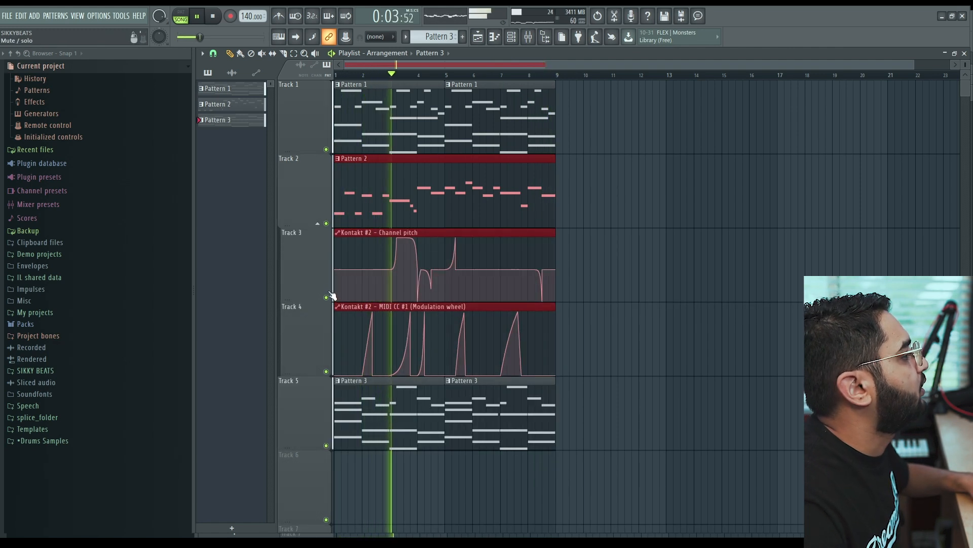
mouse_move(342, 260)
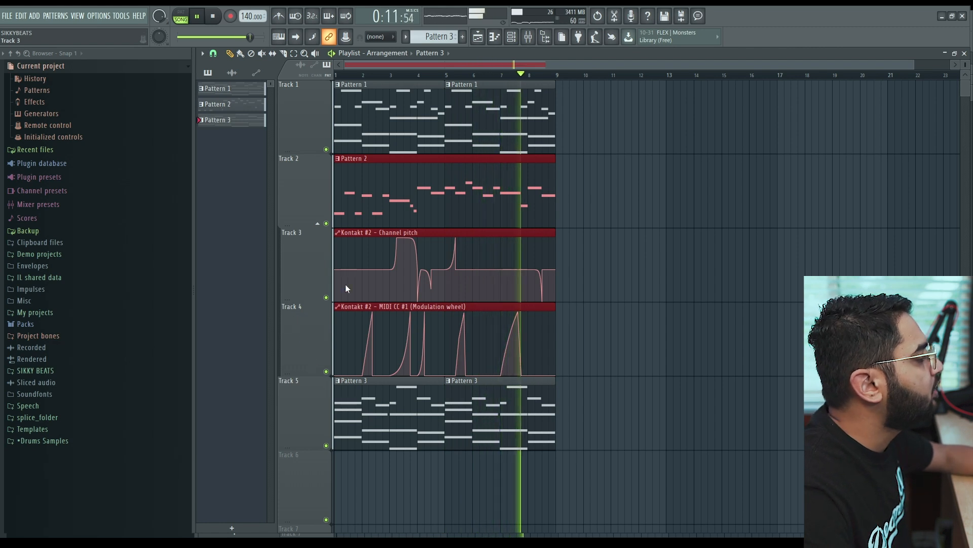
left_click(580, 271)
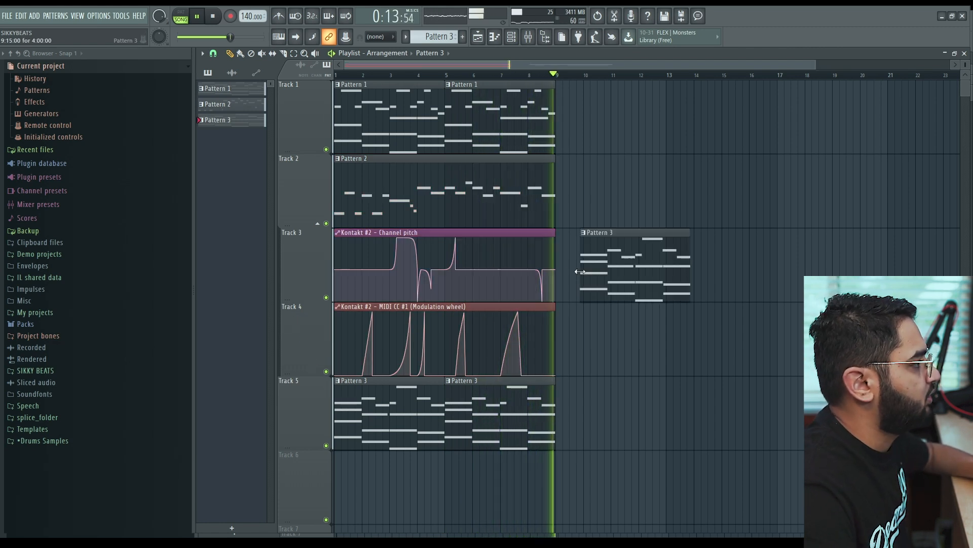
right_click(590, 258)
key("space")
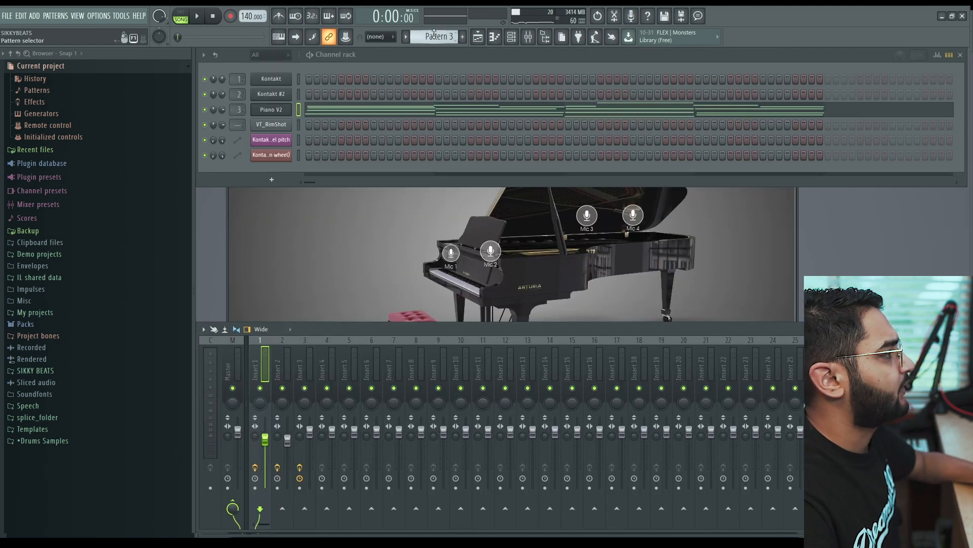
Create Pattern 4 and load the FLANG 808 sample from the 808 folder of the MAGNUM OPUS kit
left_click(462, 38)
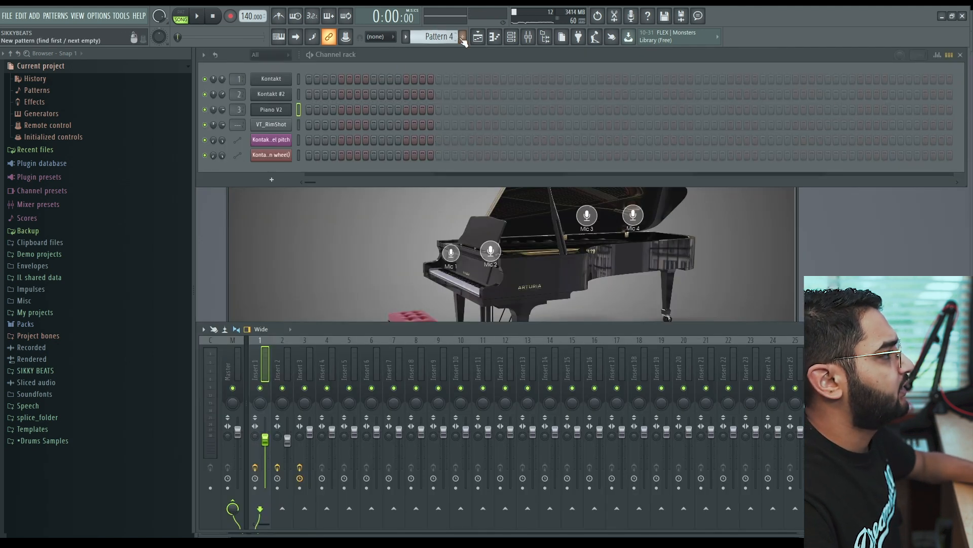
left_click(58, 442)
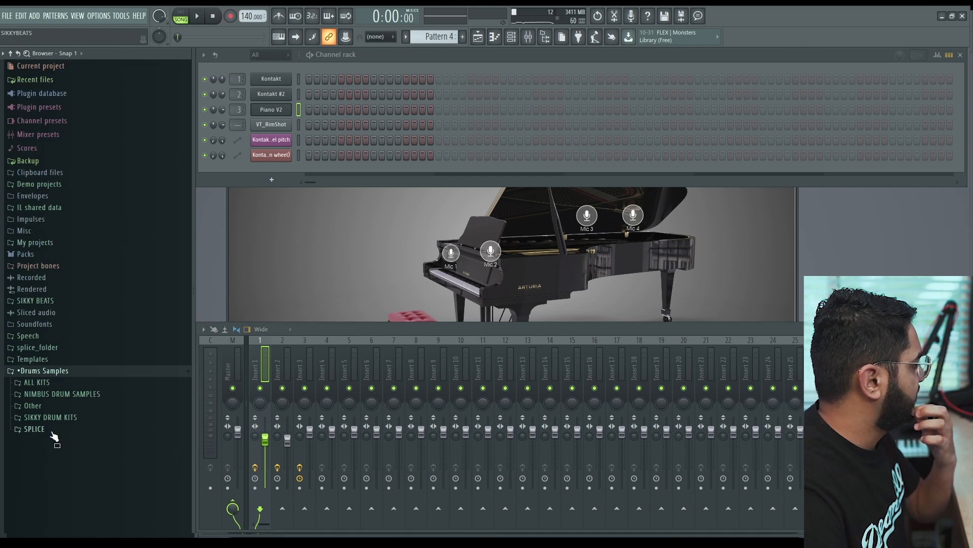
left_click(56, 301)
left_click(61, 312)
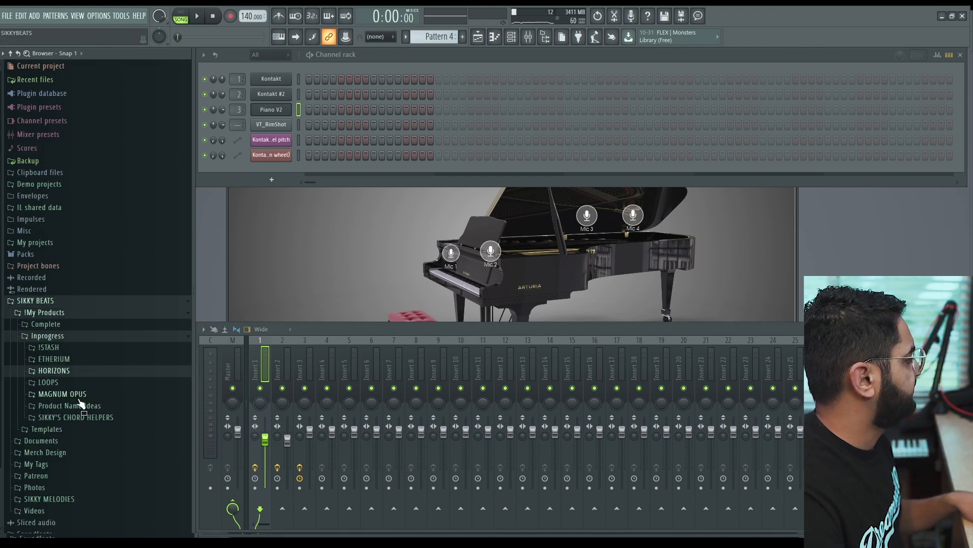
left_click(78, 397)
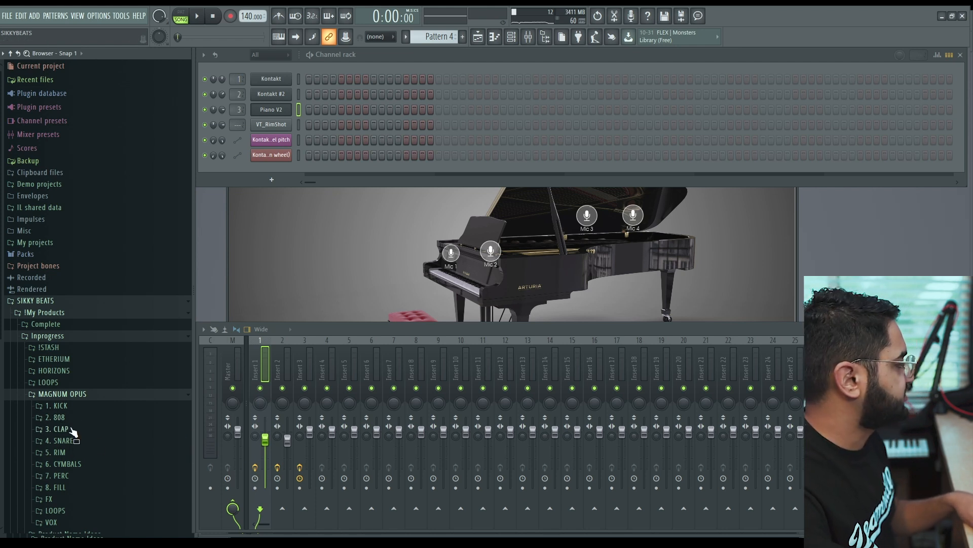
left_click(59, 417)
left_click(90, 486)
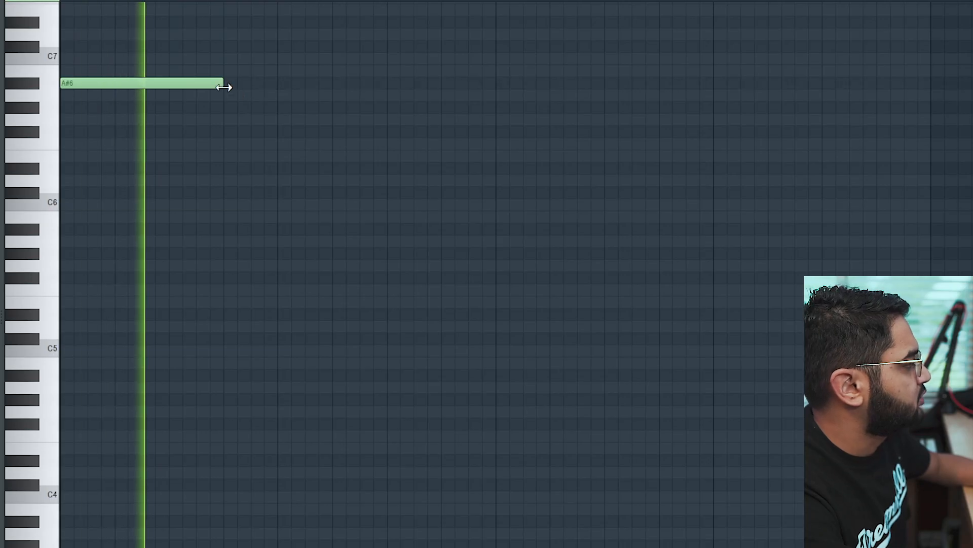
Draw the 808 line with A#5, two C#6, F5 and two G#5 notes, plus short slide notes ending bars 1, 2 and 3
key("space")
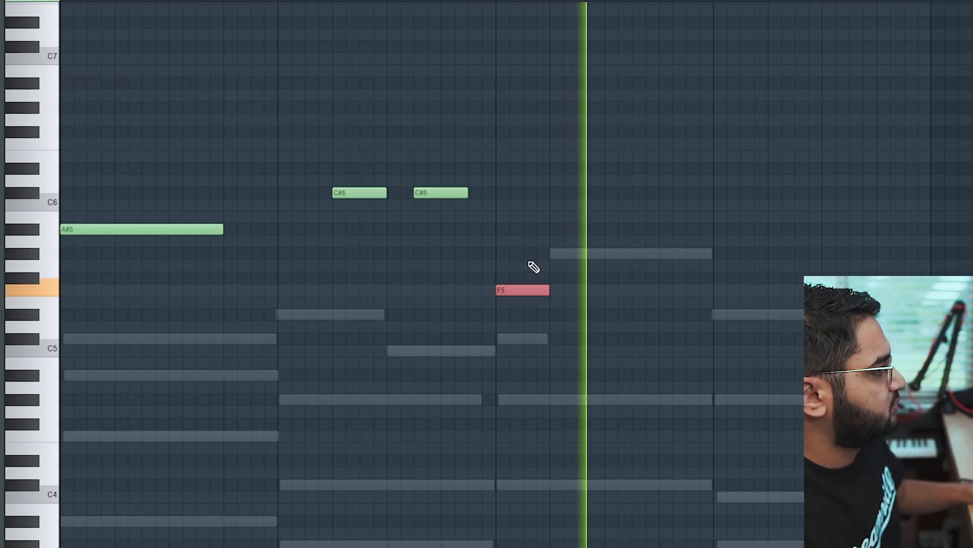
key("space")
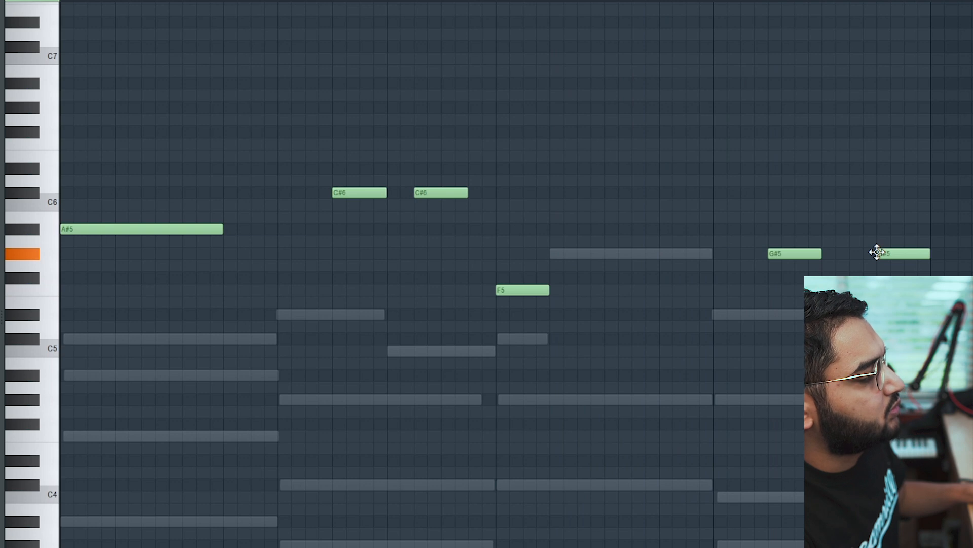
key("space")
key("space")
key("space")
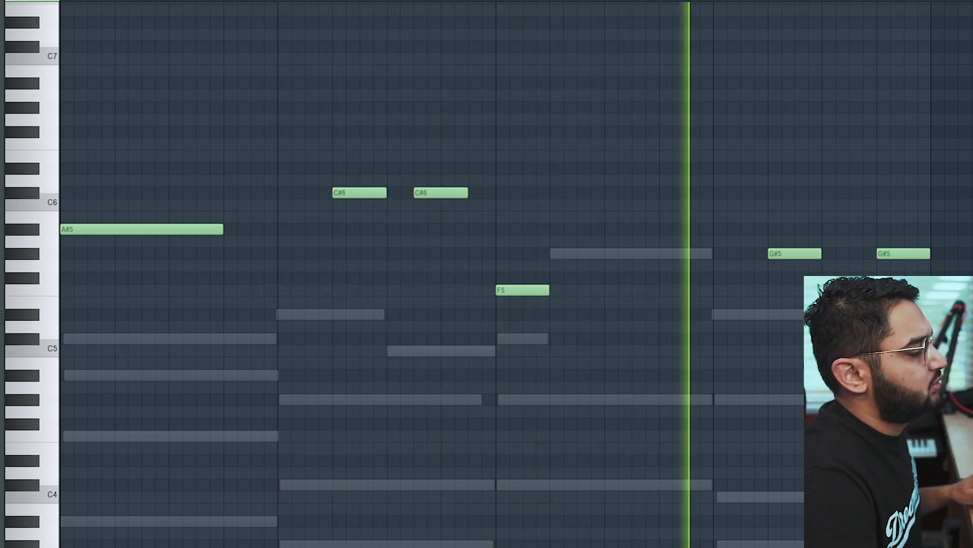
key("space")
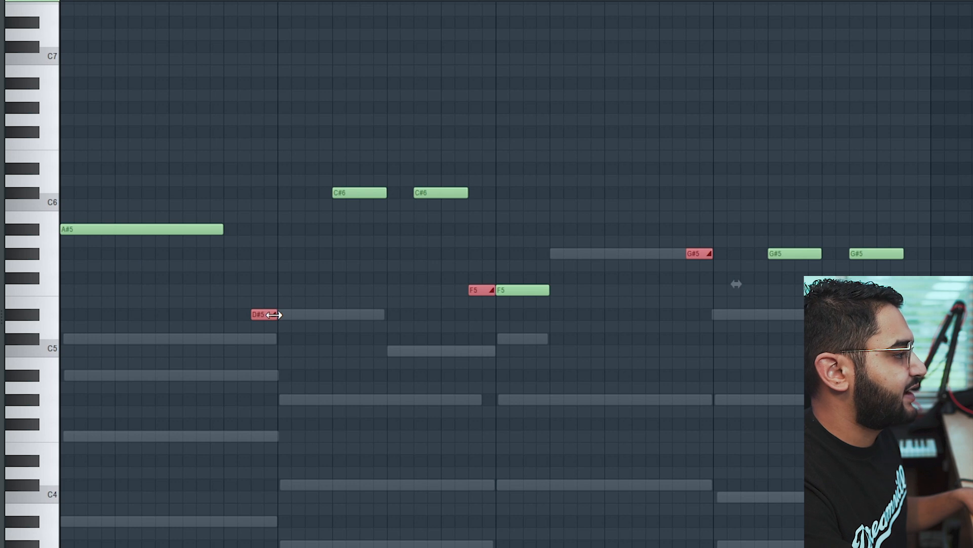
key("space")
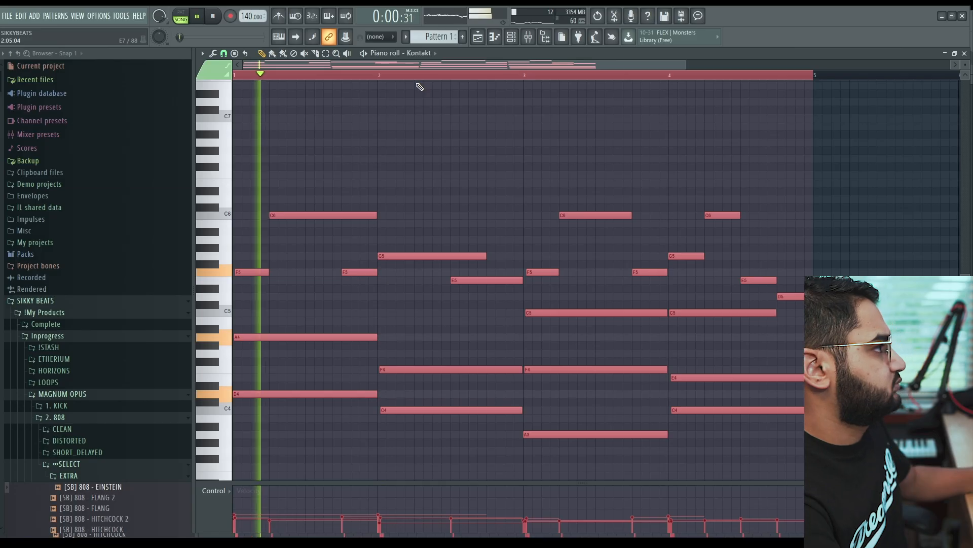
Audition the claps in the MAGNUM OPUS kit and add the [SB] CLP - 2 sample as a channel in Pattern 4
key("F5")
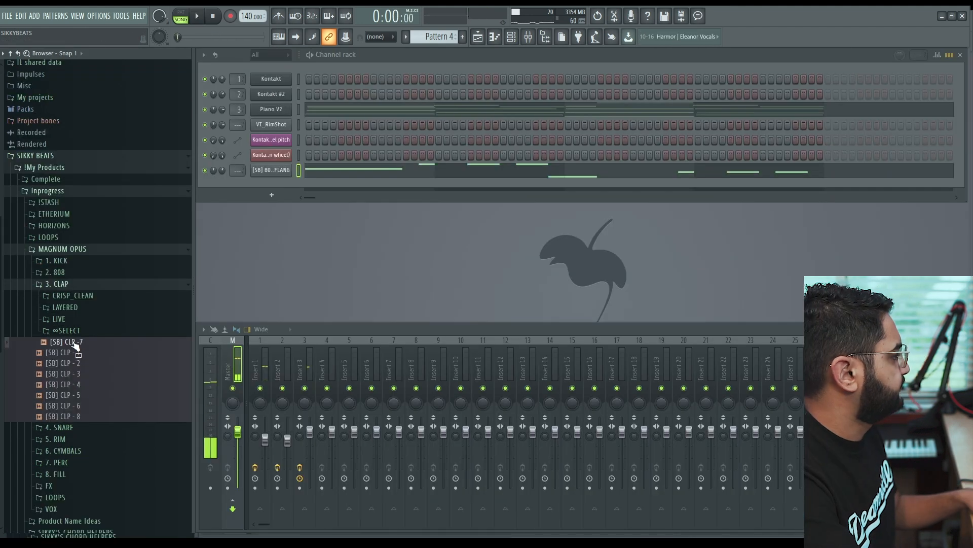
left_click(74, 353)
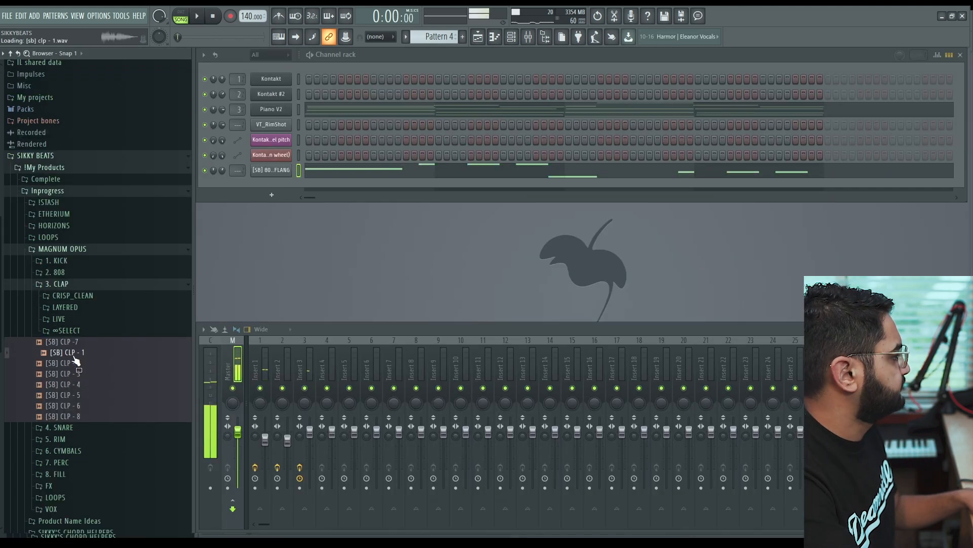
key("space")
left_click_drag(74, 363, 195, 278)
left_click_drag(378, 185, 401, 188)
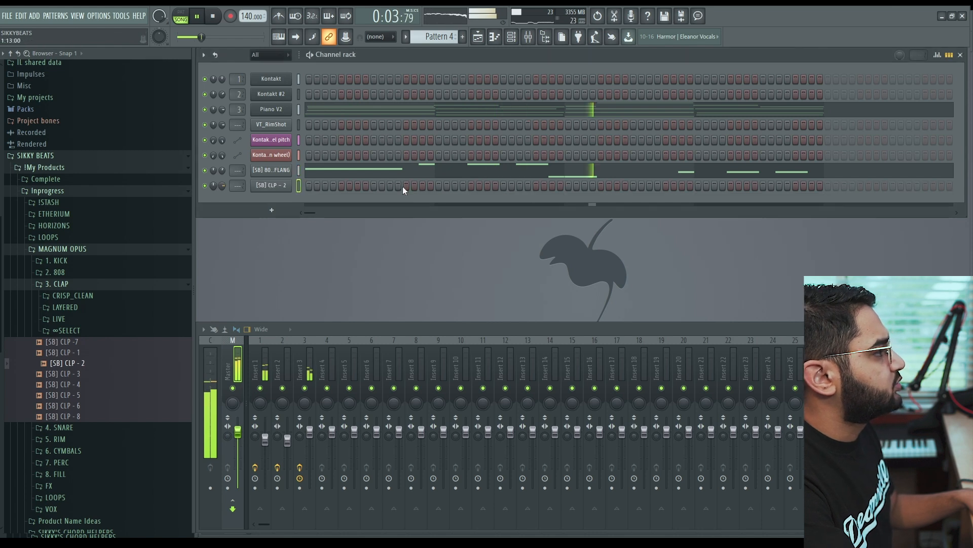
Turn on step looping in the channel rack and place the [SB] CLP - 2 clap on step 9 of every bar
left_click(215, 55)
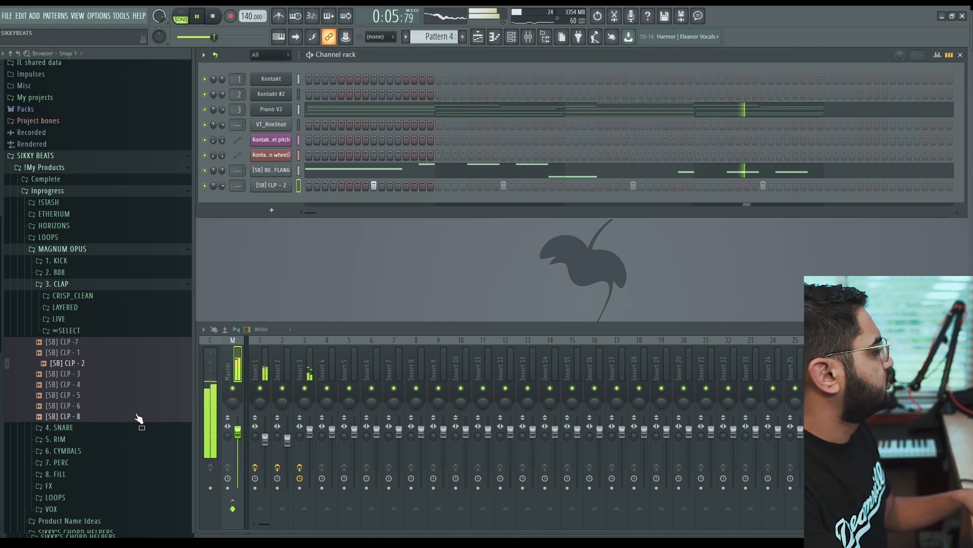
Add the [SB] HHT - MOTEL and ORC closed hi-hats, with MOTEL on every eighth step from step 5 and ORC on every fourth from step 1
left_click(70, 284)
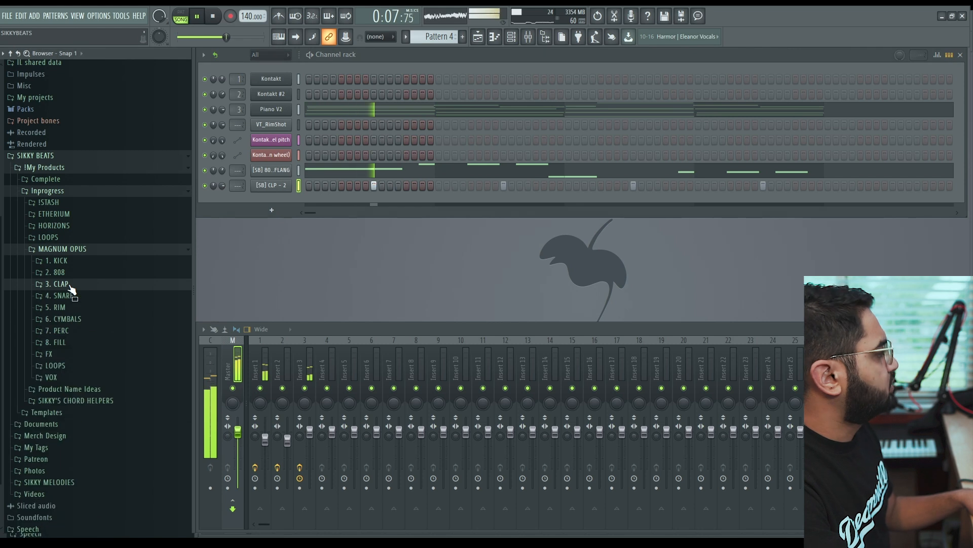
left_click(79, 322)
left_click(82, 345)
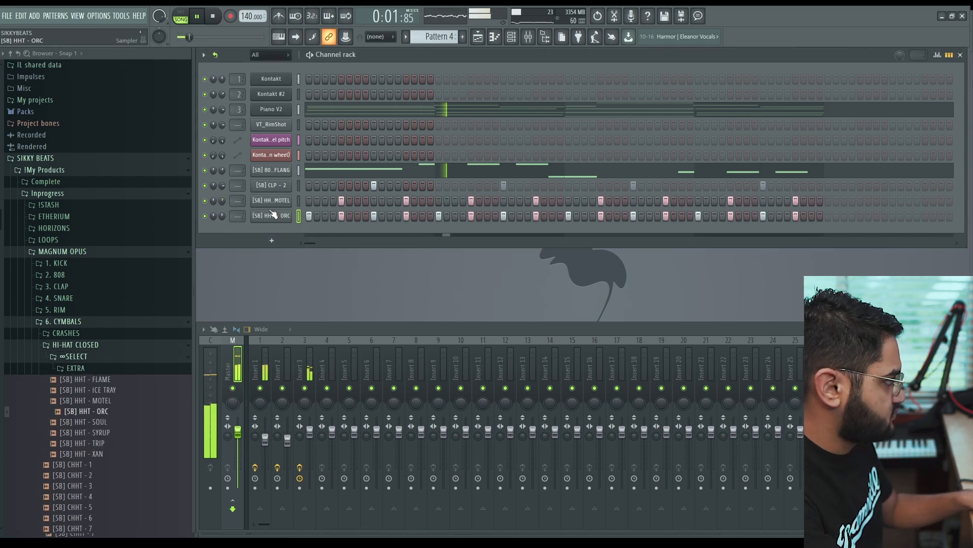
Fill the gaps between the ORC hi-hat hits with lower-velocity notes halfway between them across all four bars
key("F7")
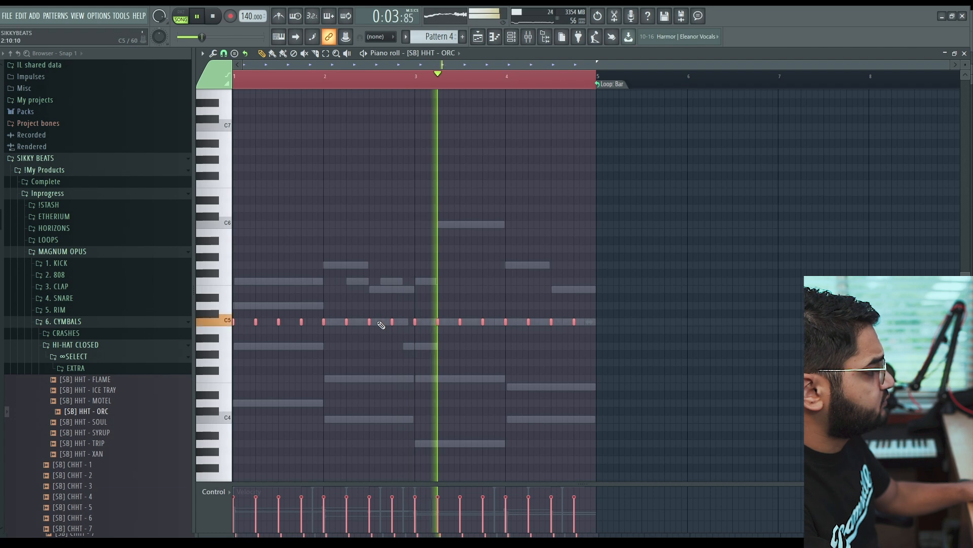
left_click_drag(369, 322, 383, 326)
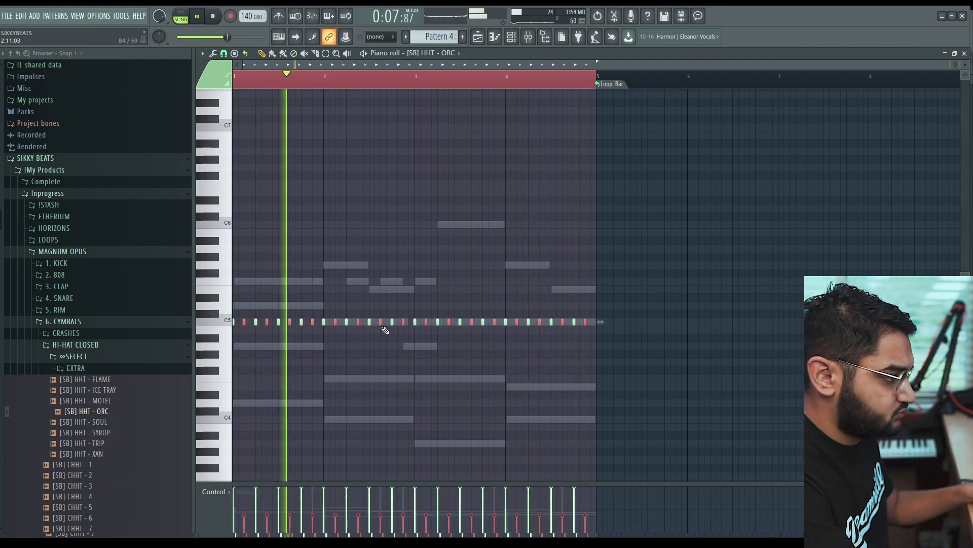
key("F7")
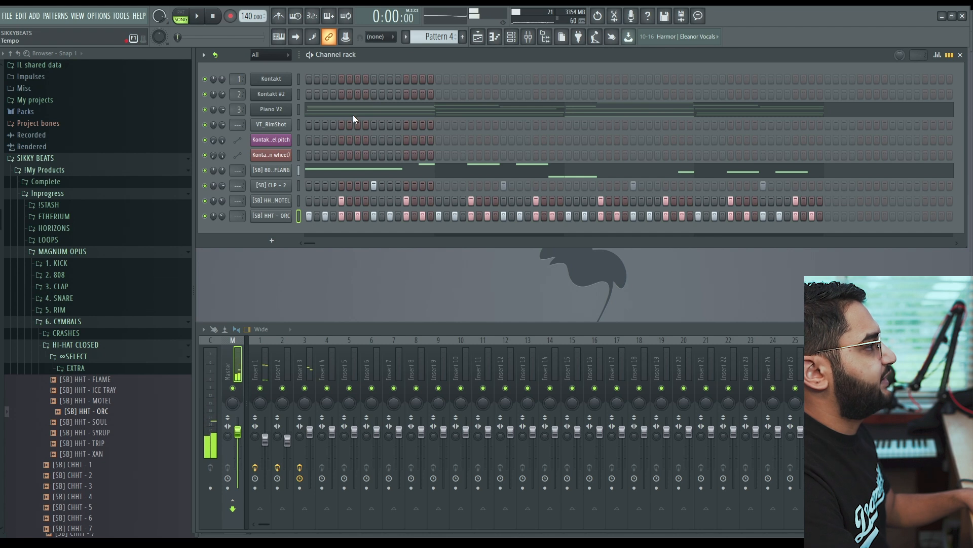
Raise the tempo to 160 BPM, mute the first Kontakt channel and play the arrangement
key("space")
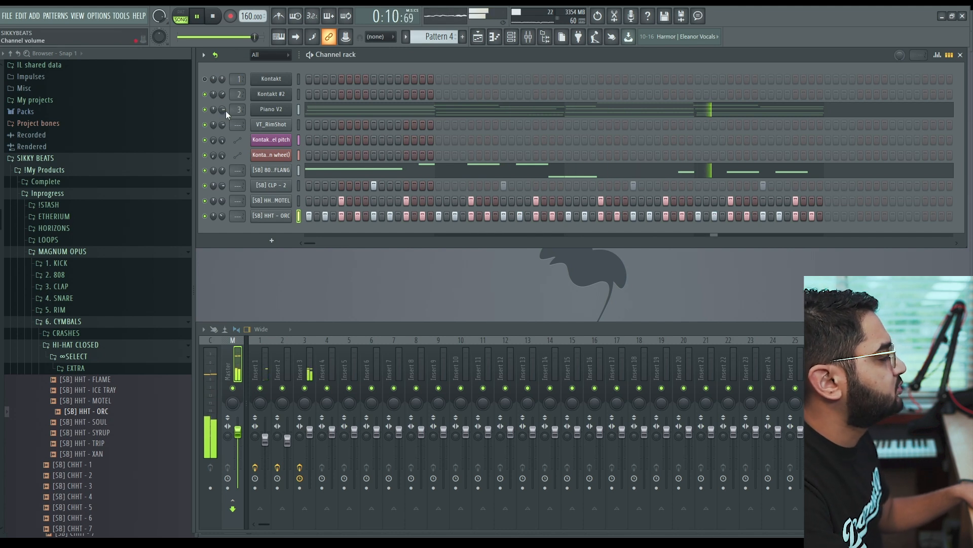
Audition the snares in the EXTRA folder from HUNTER to ZOO and replace the [SB] SNR - 1 channel's sample with [SB] SNR - HUNTER
left_click(110, 352)
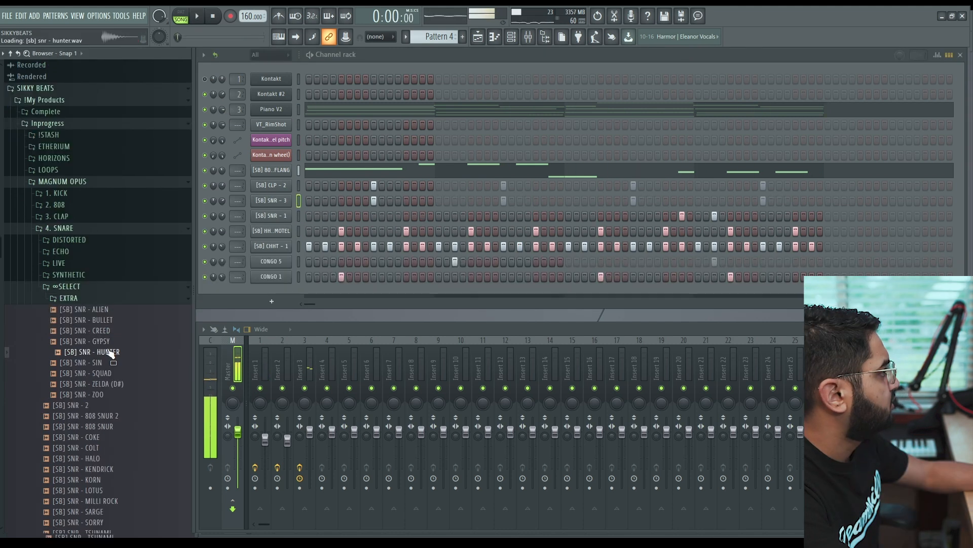
left_click(102, 363)
left_click(104, 373)
left_click(109, 384)
left_click(112, 394)
left_click_drag(89, 352, 265, 217)
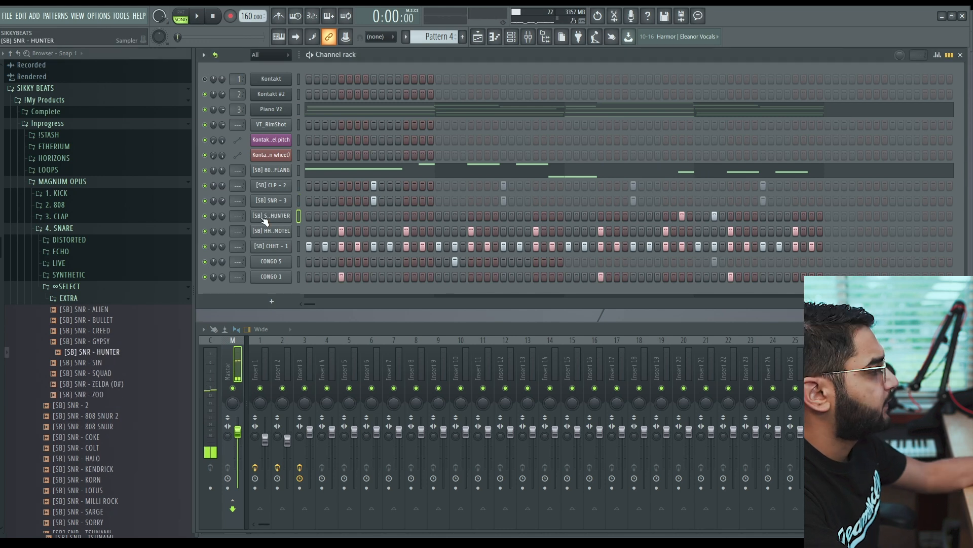
Play back the drums with the new snare and add an extra [SB] SNR - HUNTER hit on step 15
key("space")
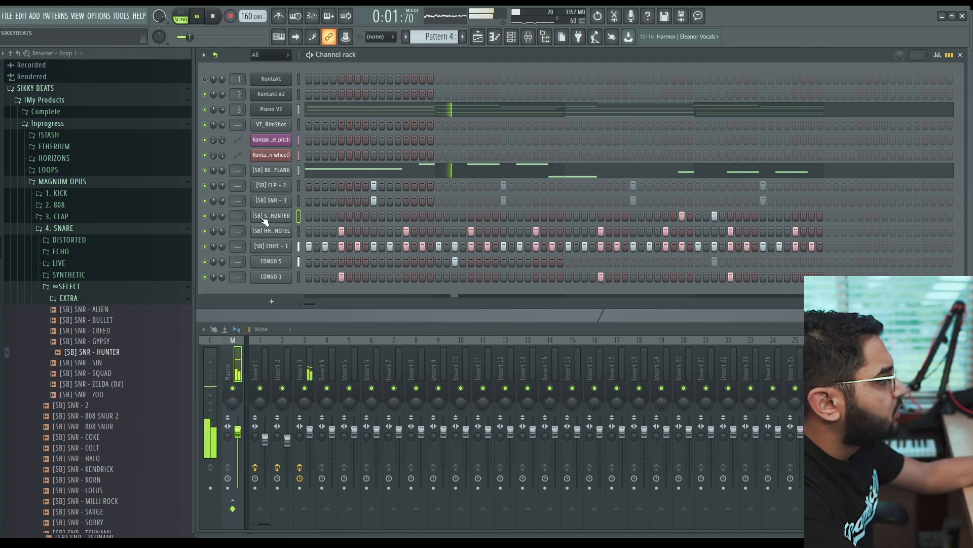
key("space")
left_click(423, 216)
left_click(519, 246)
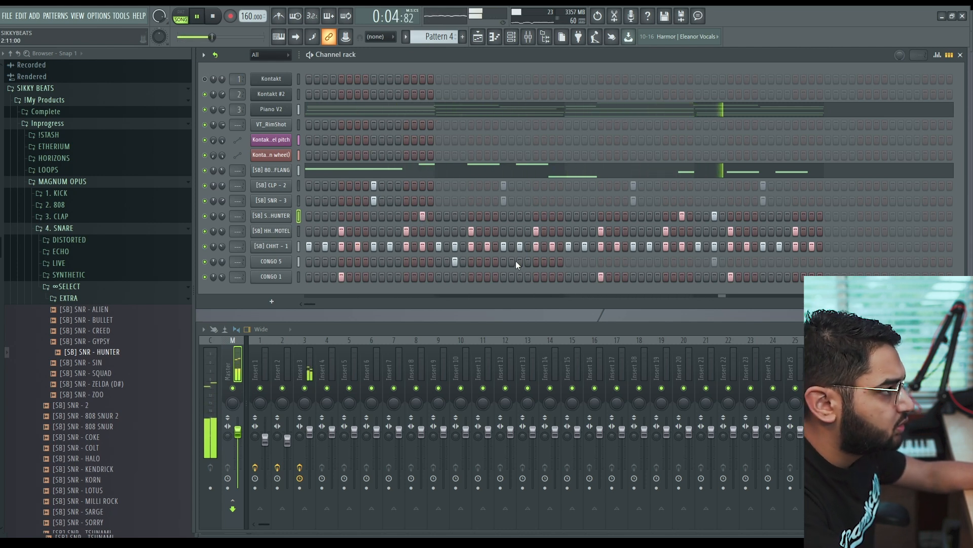
Add [SB] KICK - 2 from the MAGNUM OPUS kit, with hits starting bars 1 and 3 and on steps 5 and 11 of bars 2 and 4
left_click(70, 287)
key("space")
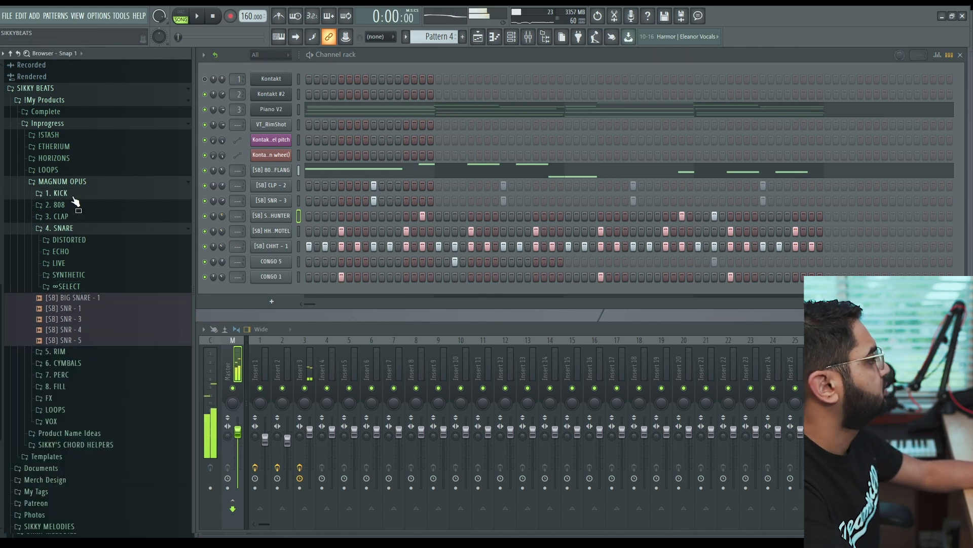
left_click(60, 193)
left_click(76, 335)
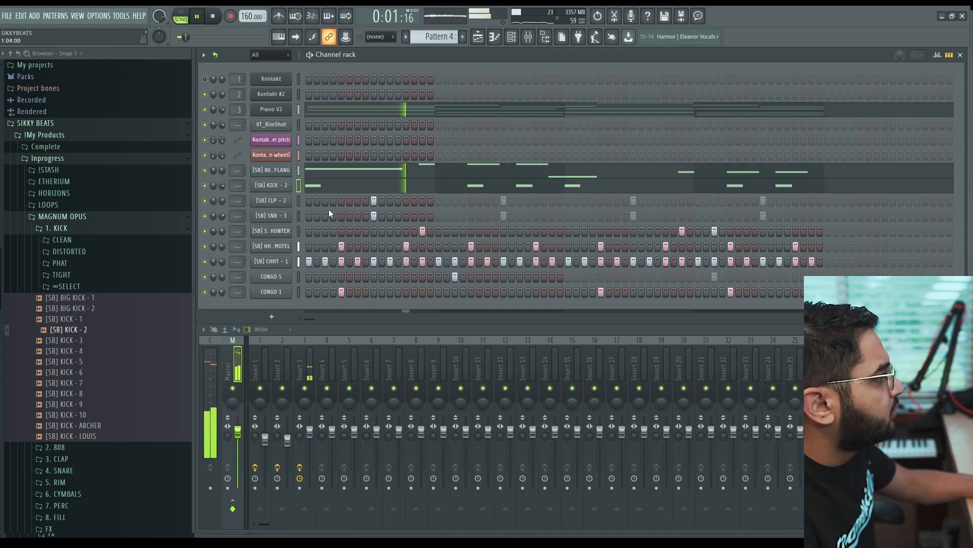
Add two short C5 kick notes on steps 13 and 15 of bar 1 and play the result
key("space")
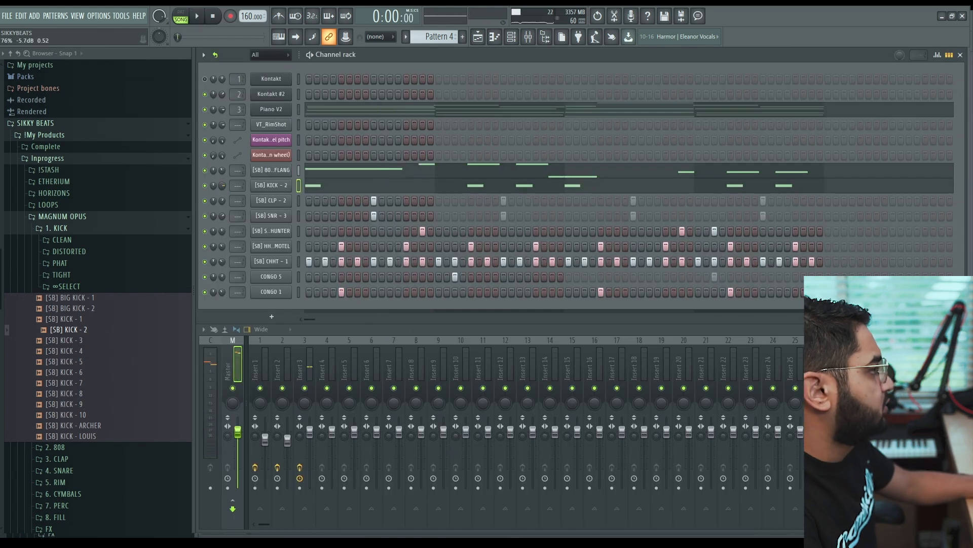
key("F7")
key("space")
key("space")
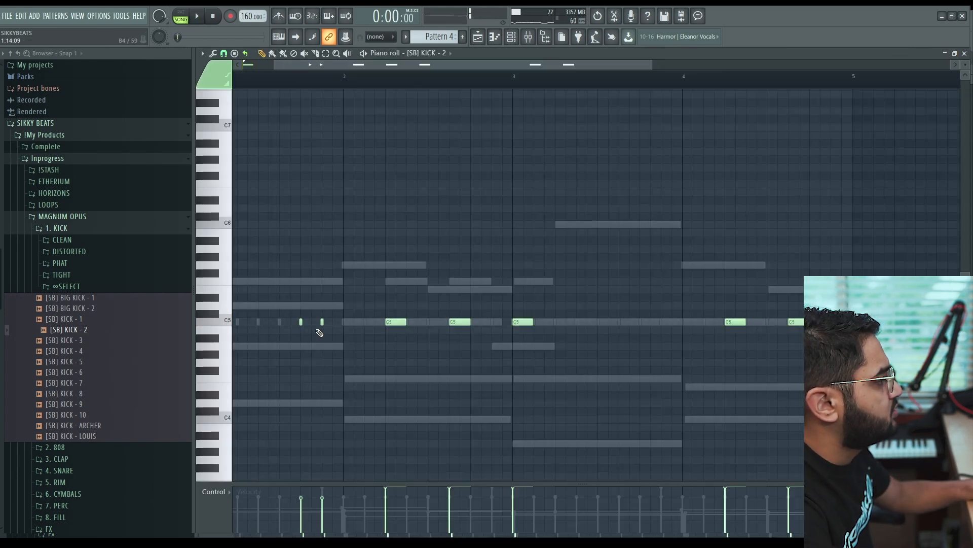
key("F7")
key("space")
Open the [SB] KICK - 2 channel's volume envelope and filter settings and adjust its Mod X filter frequency
left_click(289, 186)
left_click(275, 158)
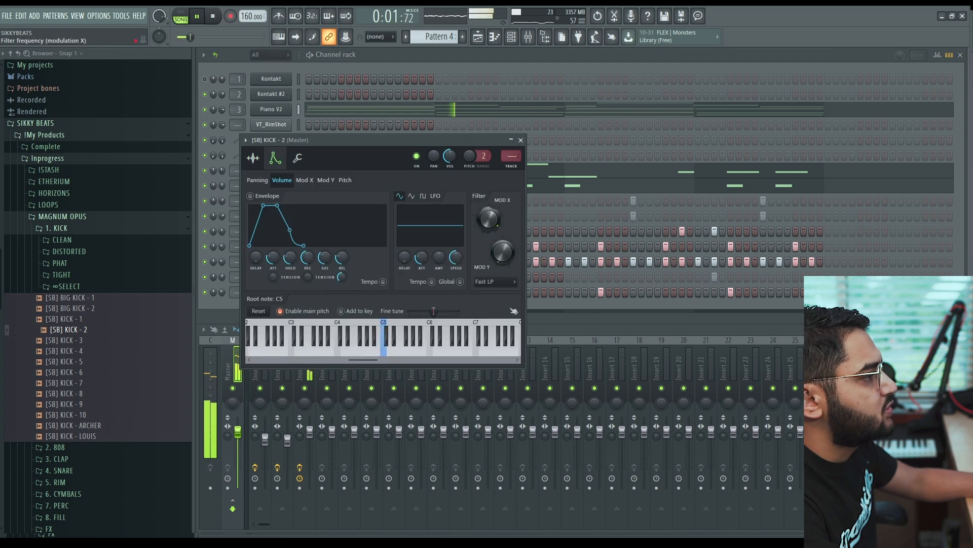
Repeat the two short kick notes on steps 13 and 15 of bar 3 and lower the velocity of both step 13 hits
key("F7")
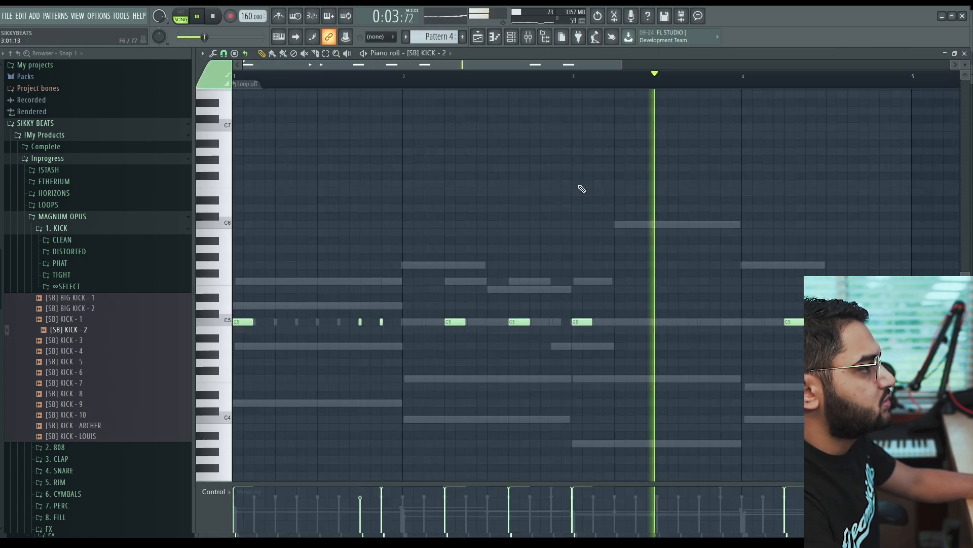
key("ctrl+b")
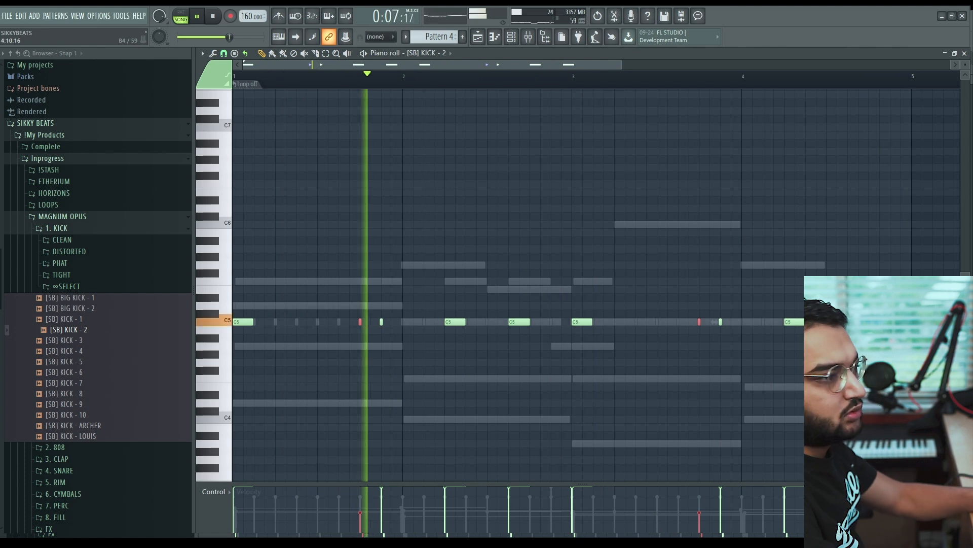
Extend every kick note to reach the next one with legato and close the kick's channel settings
key("ctrl+l")
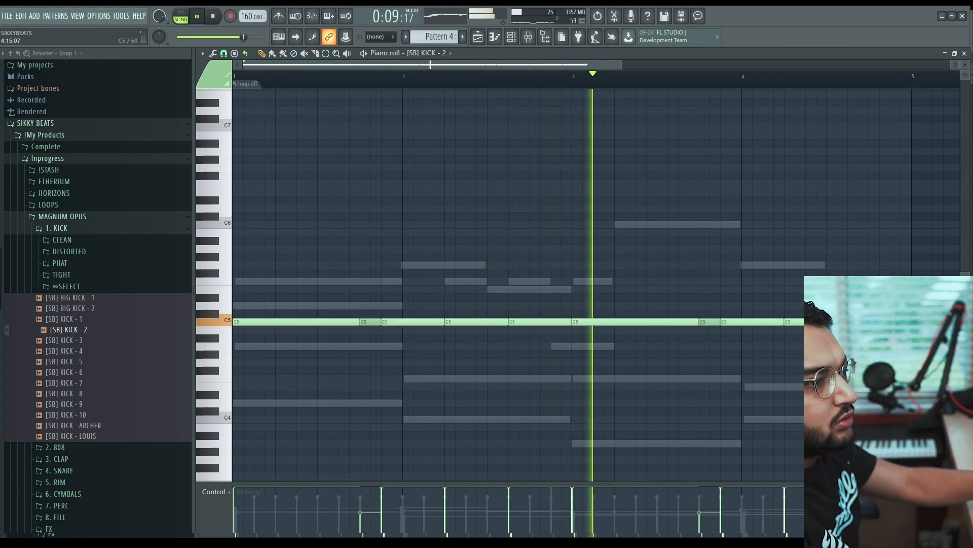
key("F7")
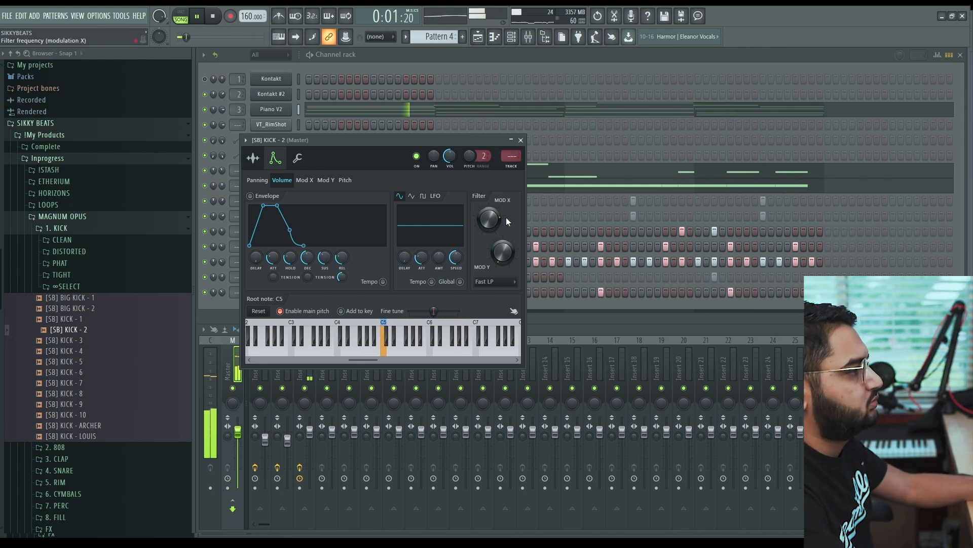
left_click(521, 140)
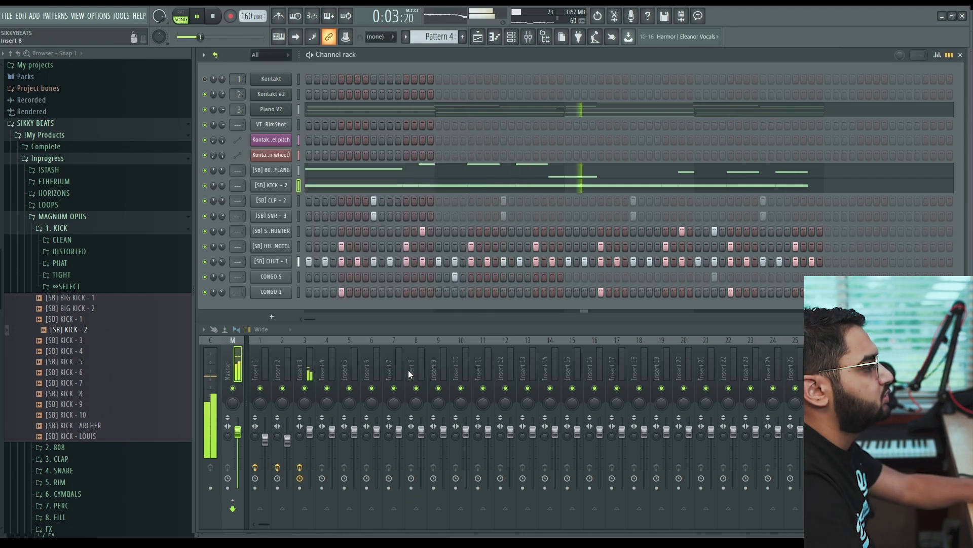